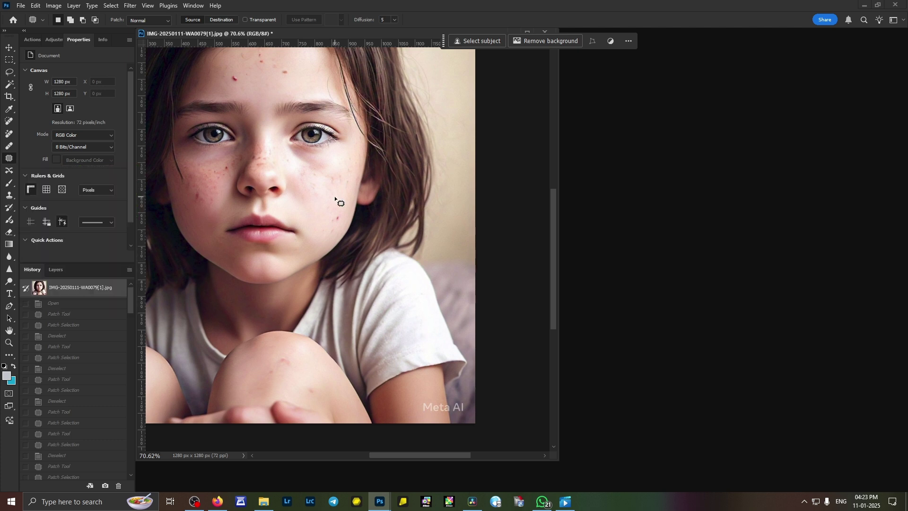
Move the image window to the middle of the workspace and return the history to the first Patch Tool state
scroll(361, 185, "down", 1)
left_click_drag(362, 38, 575, 92)
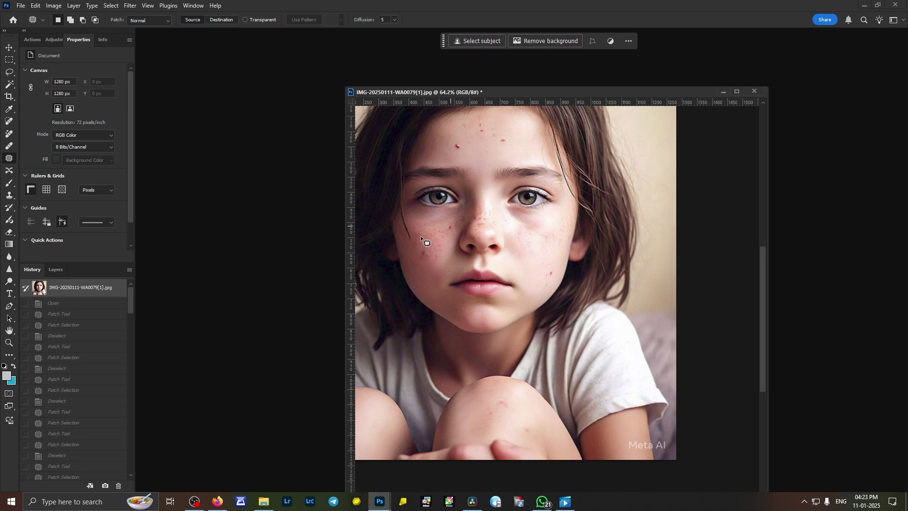
left_click(66, 309)
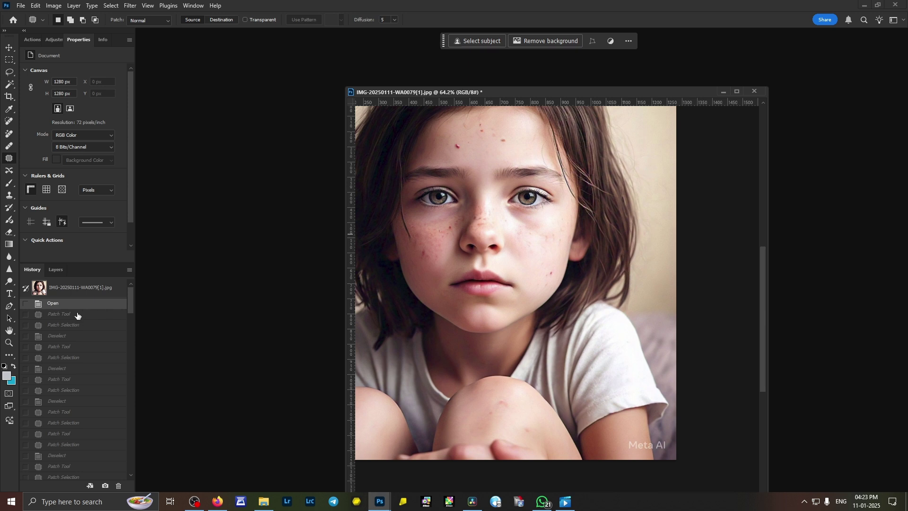
left_click(80, 315)
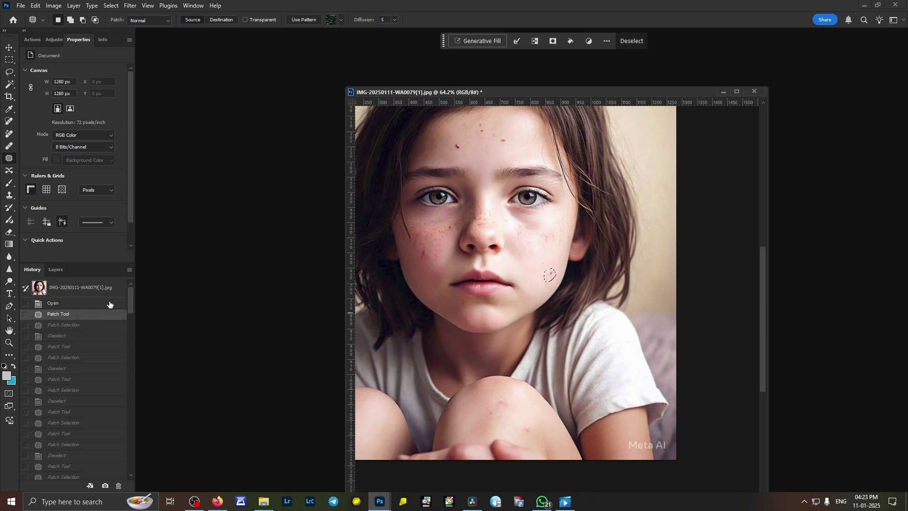
left_click(96, 326)
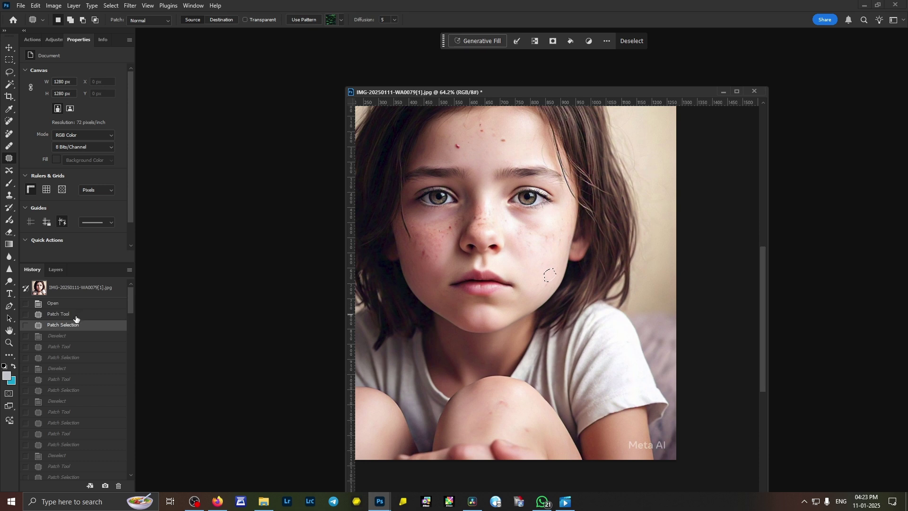
left_click(76, 315)
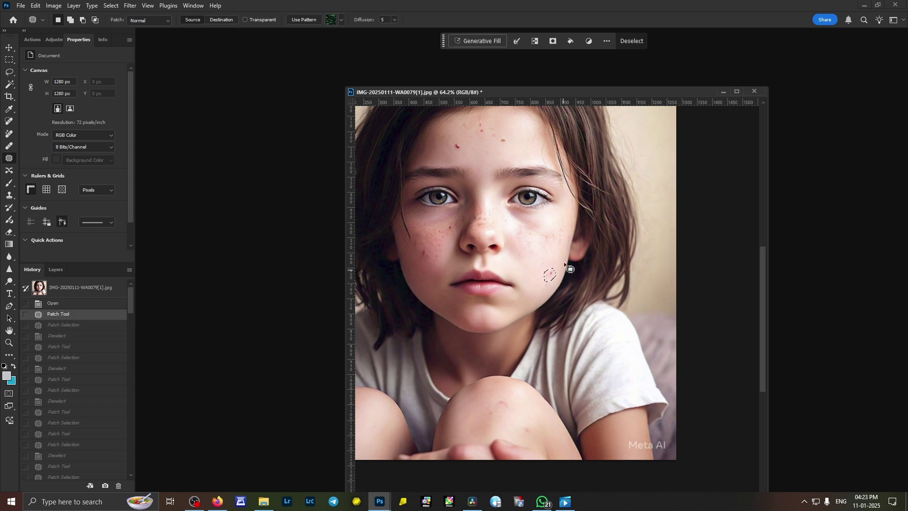
Patch the red blemish low on the photo's right-hand cheek with adjacent clean skin and deselect
left_click_drag(542, 282, 545, 281)
scroll(553, 272, "up", 3)
scroll(553, 272, "up", 2)
left_click_drag(554, 273, 573, 267)
key("ctrl+d")
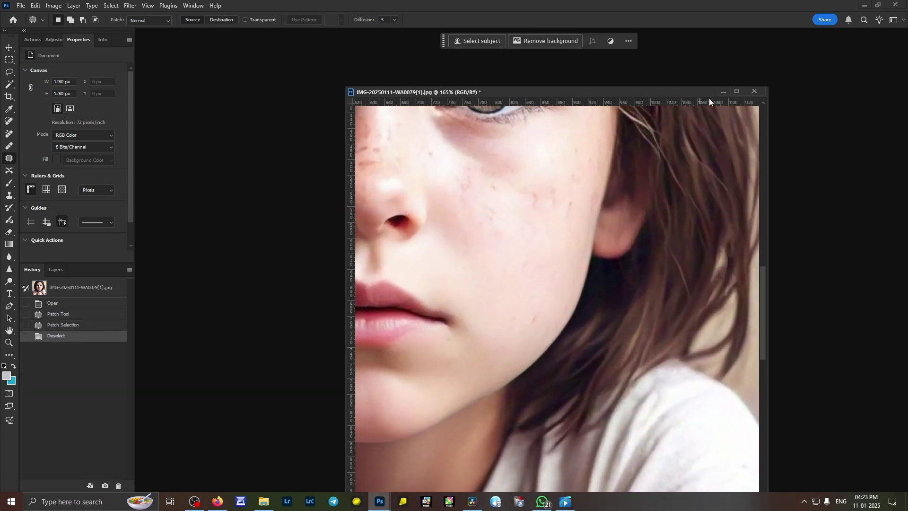
Maximize the image window, and outline and deselect a small patch area on the lower right-hand cheek
left_click(737, 92)
scroll(196, 193, "down", 4)
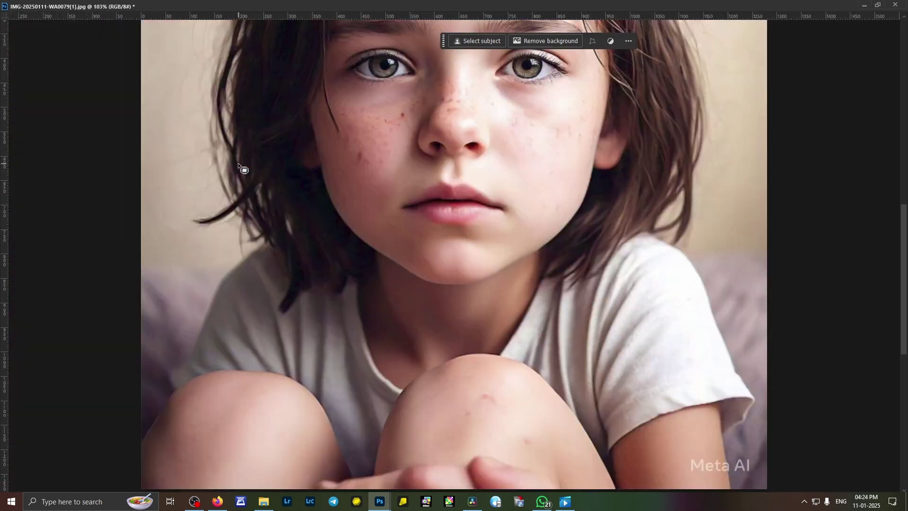
scroll(394, 191, "down", 2)
scroll(405, 192, "up", 3)
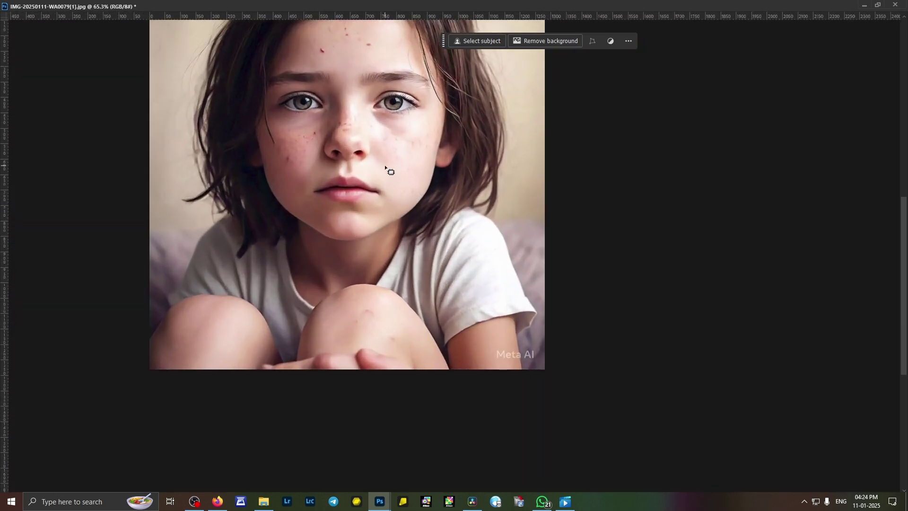
scroll(373, 127, "up", 3)
left_click_drag(379, 142, 482, 289)
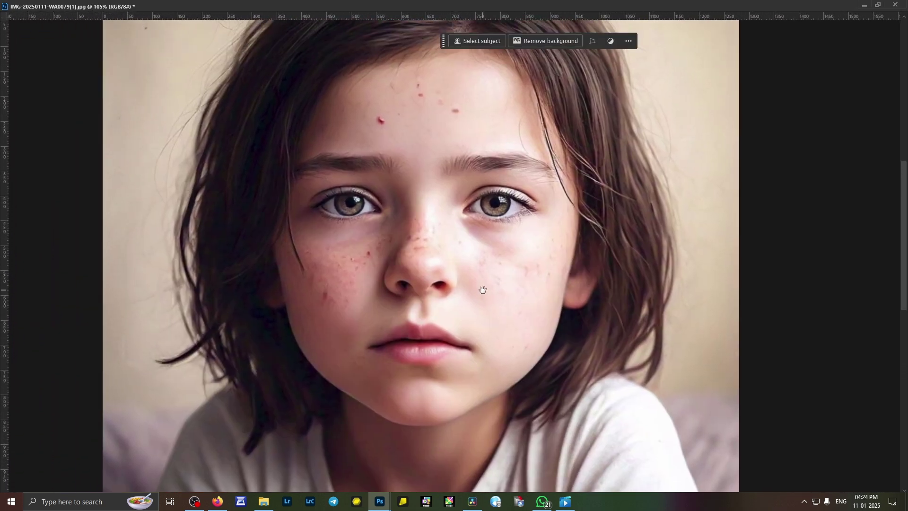
scroll(531, 303, "up", 1)
scroll(531, 302, "up", 3)
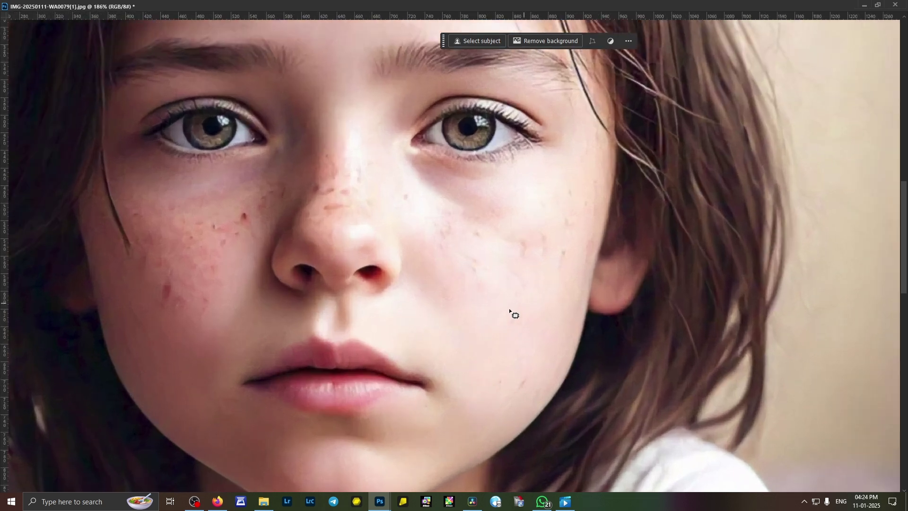
mouse_move(534, 335)
left_mouse_down()
mouse_move(520, 346)
mouse_move(526, 354)
mouse_move(544, 308)
mouse_move(553, 331)
mouse_move(543, 341)
mouse_move(562, 308)
mouse_move(497, 224)
mouse_move(558, 239)
mouse_move(582, 295)
mouse_move(580, 243)
mouse_move(553, 235)
mouse_move(570, 304)
mouse_move(562, 284)
mouse_move(580, 286)
mouse_move(566, 283)
left_mouse_up()
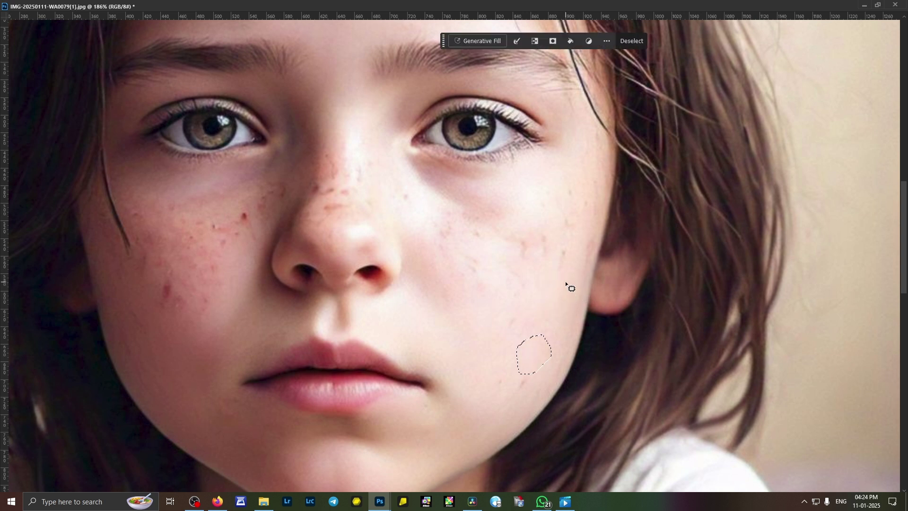
left_click(513, 295)
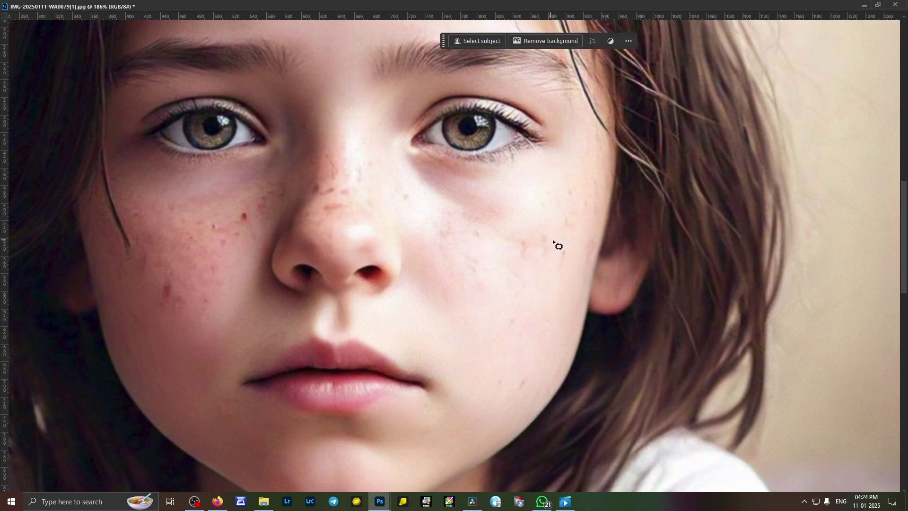
Patch the blemishes below the eye on the right-hand cheek with the clean skin near them
scroll(546, 258, "down", 5)
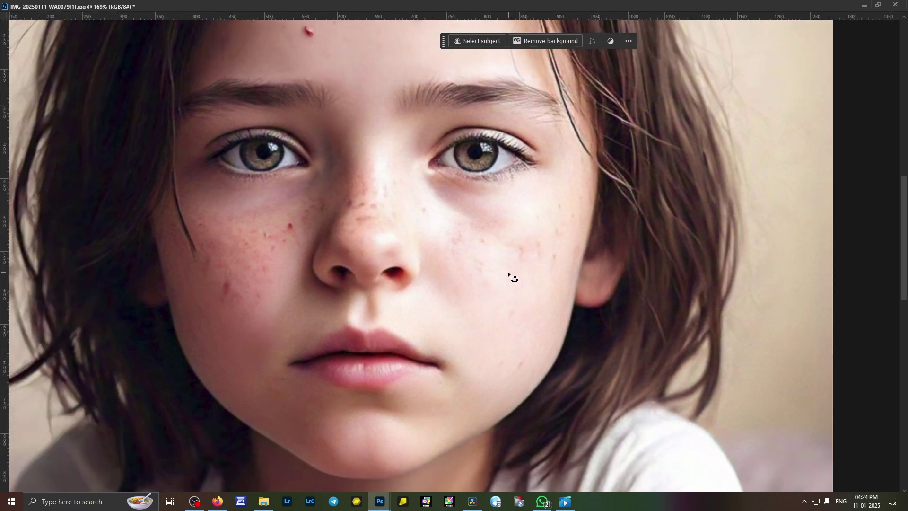
scroll(521, 269, "up", 5)
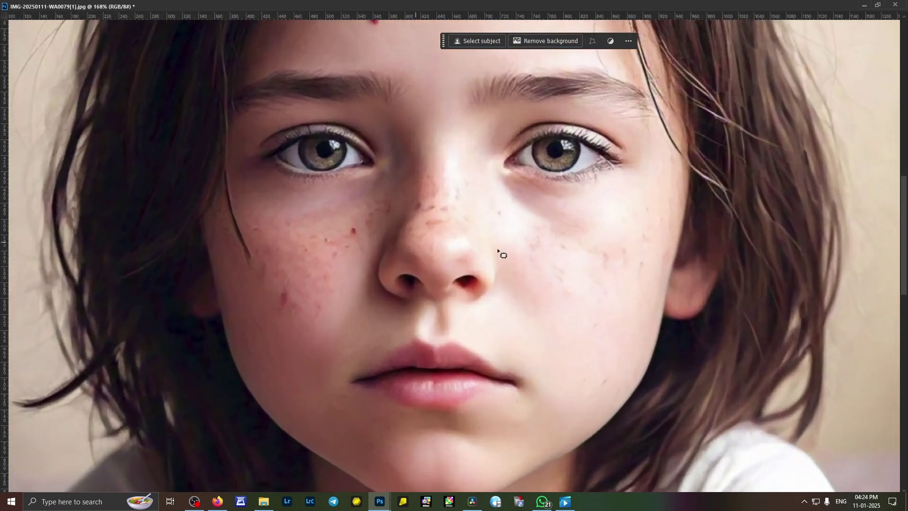
scroll(560, 254, "up", 4)
mouse_move(625, 242)
left_mouse_down()
mouse_move(653, 255)
mouse_move(627, 243)
left_mouse_up()
left_click_drag(633, 265, 630, 304)
key("ctrl+d")
mouse_move(647, 239)
left_mouse_down()
mouse_move(661, 263)
mouse_move(651, 242)
mouse_move(653, 286)
mouse_move(688, 274)
mouse_move(678, 270)
left_mouse_up()
key("ctrl+d")
Patch the small marks on the outer right-hand cheek near the ear with neighbouring skin
left_click_drag(676, 274, 662, 306)
mouse_move(678, 250)
left_mouse_down()
mouse_move(685, 301)
mouse_move(682, 289)
left_mouse_up()
left_click_drag(675, 295, 669, 268)
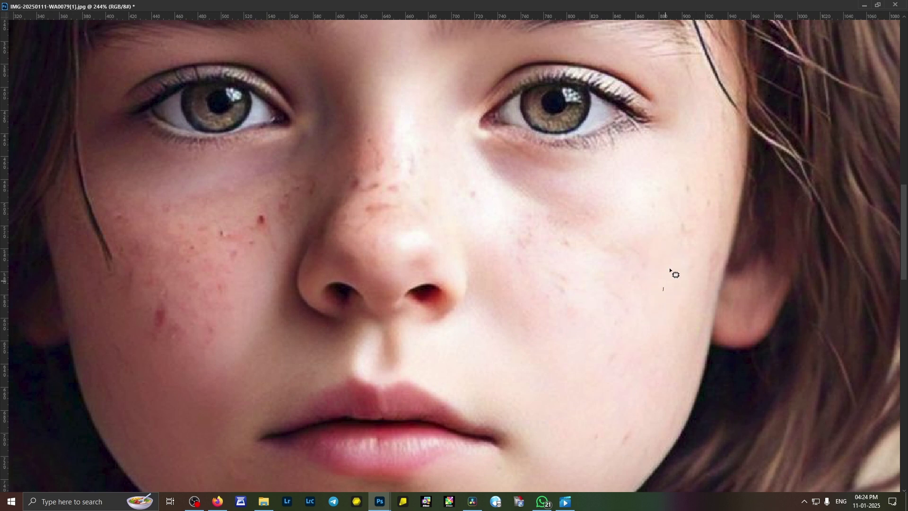
mouse_move(680, 222)
left_mouse_down()
mouse_move(709, 224)
mouse_move(688, 221)
left_mouse_up()
mouse_move(687, 236)
left_mouse_down()
mouse_move(656, 276)
mouse_move(702, 246)
mouse_move(677, 223)
left_mouse_up()
left_click_drag(691, 226, 666, 278)
key("ctrl+d")
Patch the pink spots between the nose and the middle of the right-hand cheek with clean skin
mouse_move(485, 177)
left_mouse_down()
mouse_move(473, 190)
mouse_move(487, 222)
mouse_move(557, 219)
left_mouse_up()
left_click_drag(535, 240, 527, 274)
key("ctrl+d")
left_click_drag(570, 230, 584, 273)
left_click_drag(570, 262, 571, 300)
key("ctrl+d")
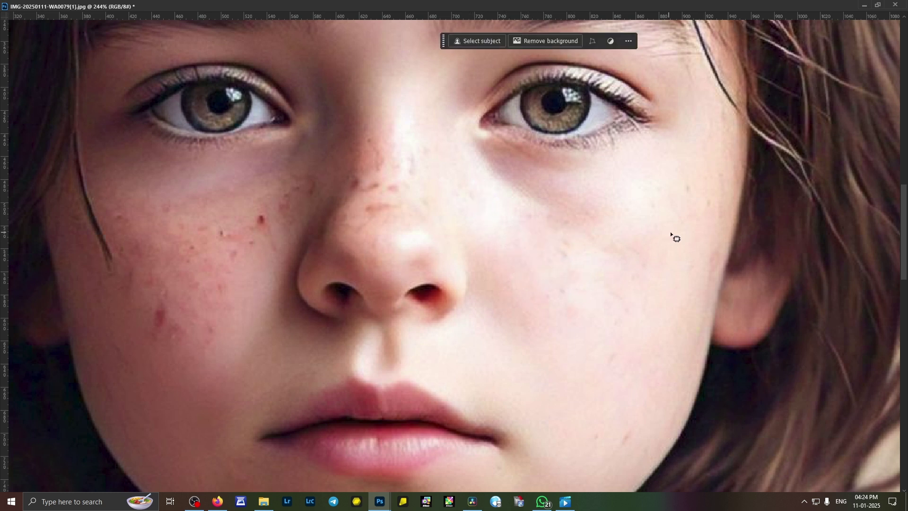
Patch the faint marks on the mid right-hand cheek and below the outer corner of the eye
mouse_move(561, 227)
left_mouse_down()
mouse_move(609, 264)
mouse_move(587, 293)
left_mouse_up()
left_click_drag(589, 301, 593, 286)
left_click_drag(673, 179, 710, 169)
left_click_drag(691, 186, 661, 240)
Try patching the red spot on the left-hand cheek beside the nose with skin from the opposite cheek, and undo it
scroll(414, 261, "down", 3)
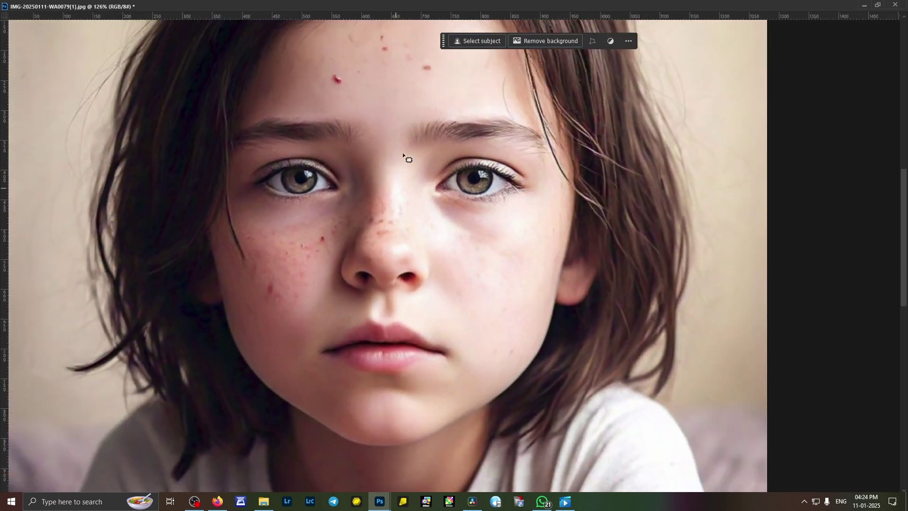
scroll(370, 185, "down", 2)
scroll(369, 186, "up", 5)
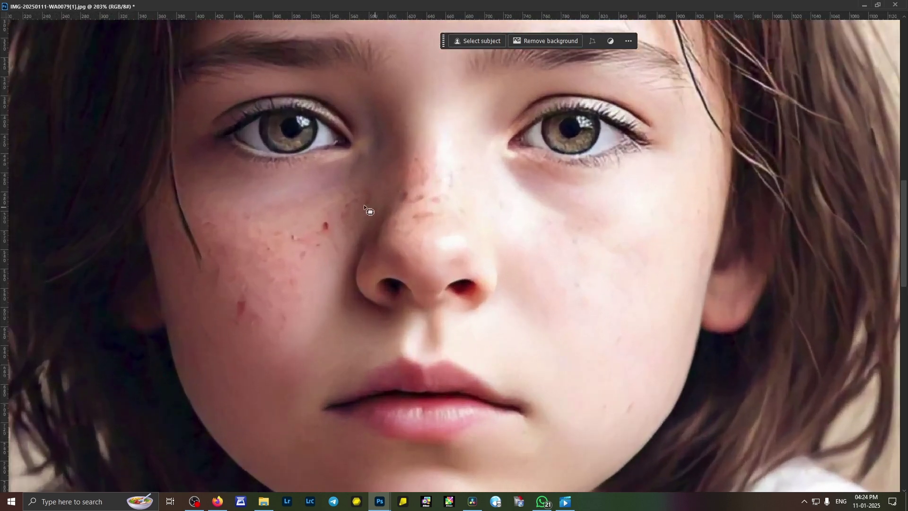
mouse_move(324, 205)
left_mouse_down()
mouse_move(333, 235)
mouse_move(341, 217)
mouse_move(329, 227)
mouse_move(498, 203)
mouse_move(323, 229)
left_mouse_up()
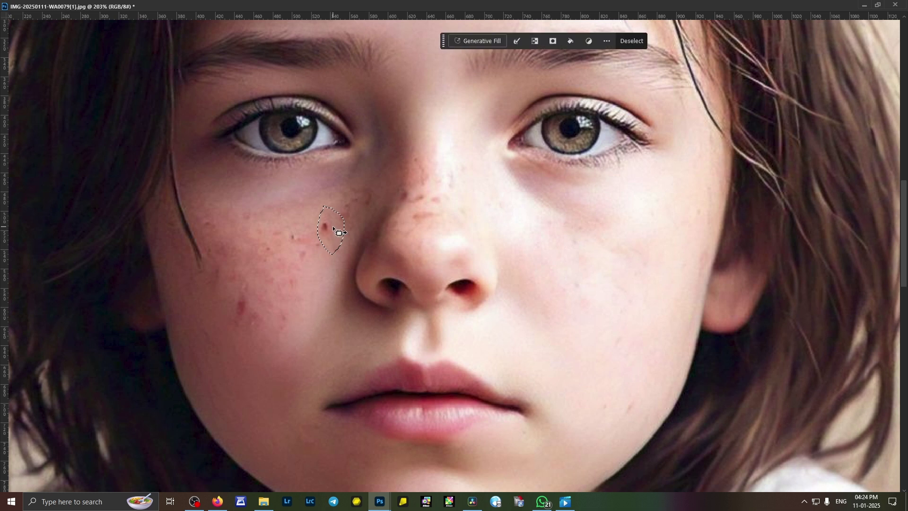
left_click_drag(341, 231, 643, 231)
key("ctrl+z")
mouse_move(326, 228)
left_mouse_down()
mouse_move(622, 203)
mouse_move(594, 225)
left_mouse_up()
key("ctrl+d")
scroll(332, 218, "up", 4)
key("ctrl+z")
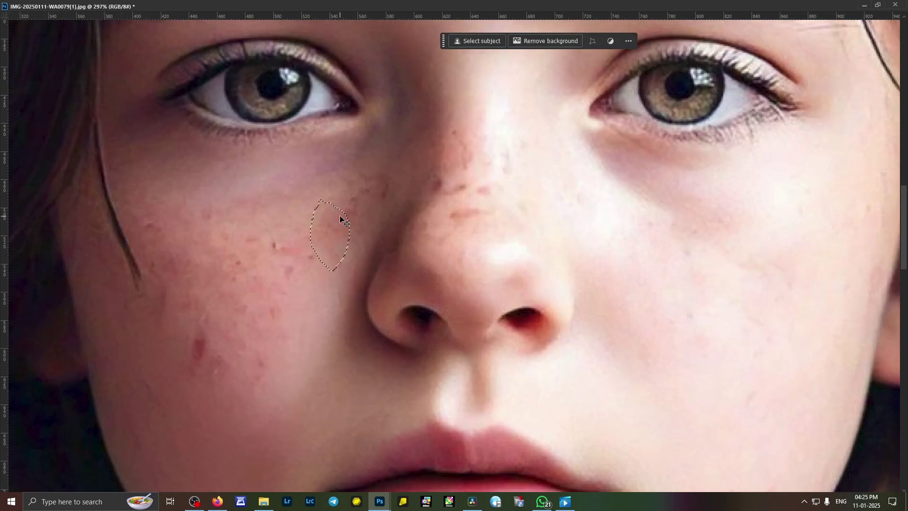
key("ctrl+z")
key("ctrl+z")
Patch the red spot on the left-hand cheek with the clean skin directly below it and deselect
mouse_move(327, 214)
left_mouse_down()
mouse_move(307, 236)
mouse_move(332, 224)
left_mouse_up()
left_click_drag(323, 226, 327, 267)
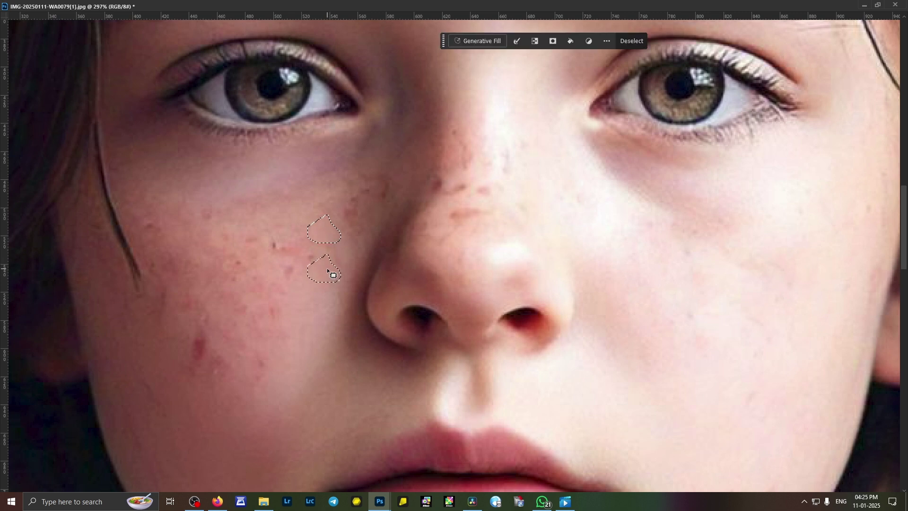
key("ctrl+d")
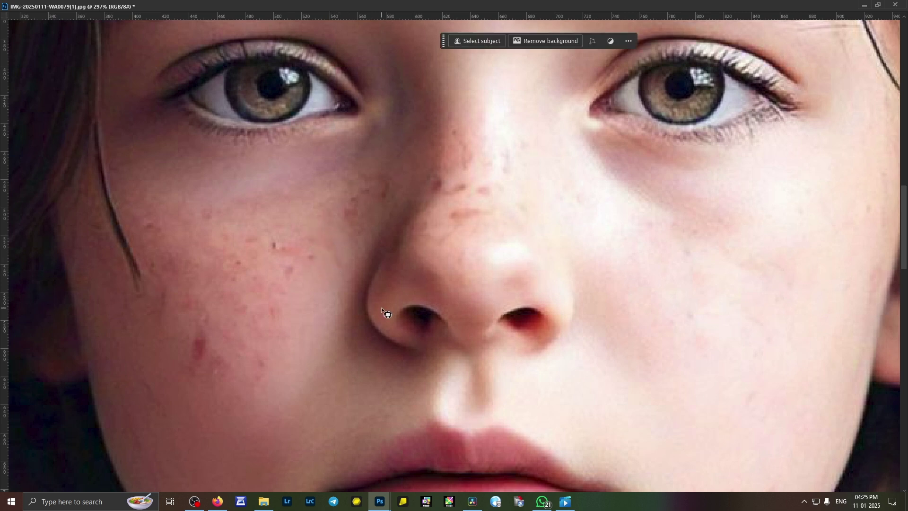
Try patching the marks between the left-hand cheek and the side of the nose
left_click_drag(355, 205, 366, 222)
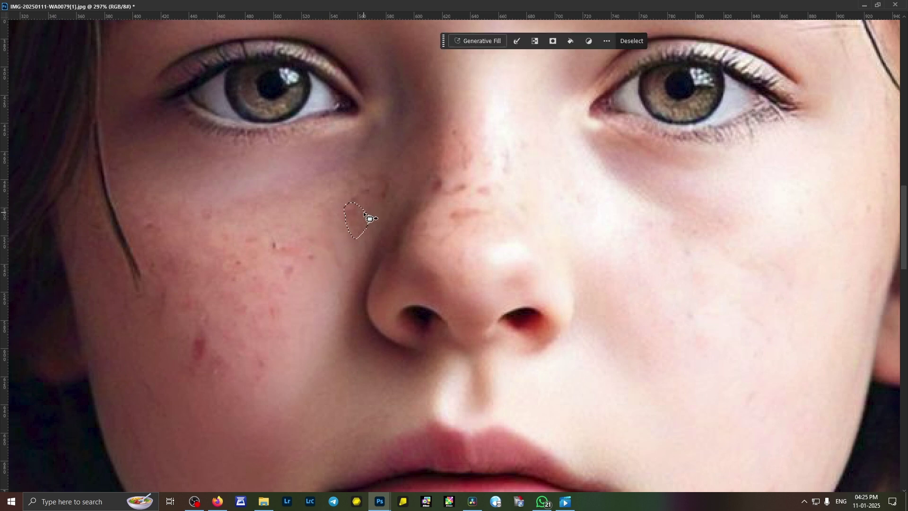
key("ctrl+d")
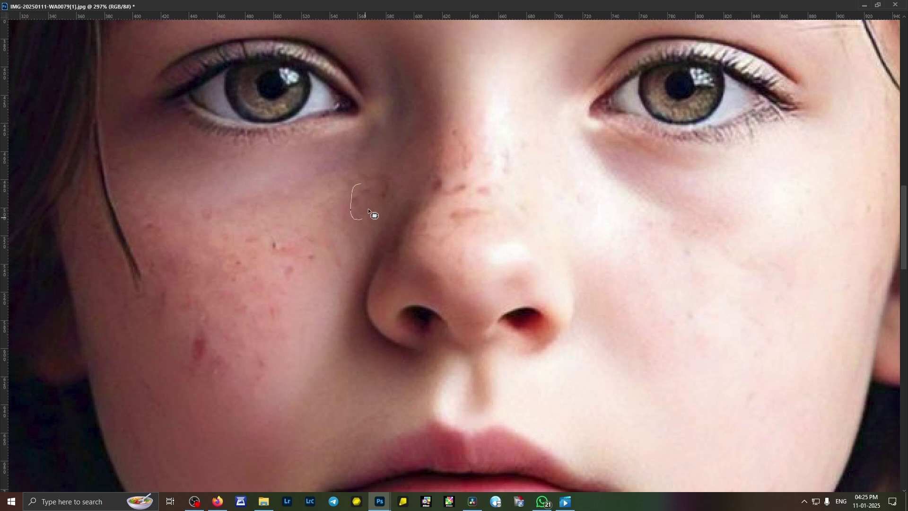
mouse_move(350, 188)
left_mouse_down()
mouse_move(369, 214)
mouse_move(333, 188)
left_mouse_up()
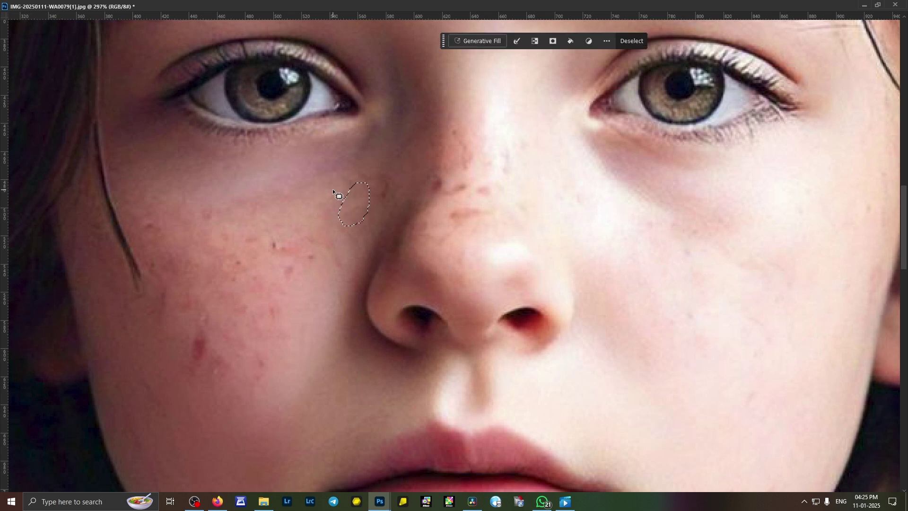
key("ctrl+d")
left_click_drag(400, 167, 325, 222)
key("ctrl+d")
scroll(339, 214, "down", 3)
scroll(348, 221, "up", 4)
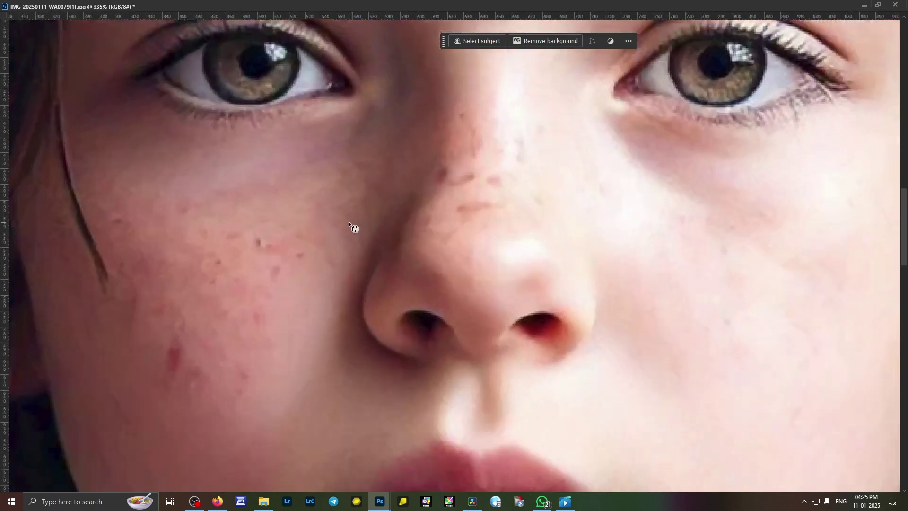
Undo the last patches made beside the nose on the left-hand cheek
key("ctrl+z")
key("ctrl+z")
key("ctrl+z")
key("ctrl+z")
key("ctrl+z")
key("ctrl+z")
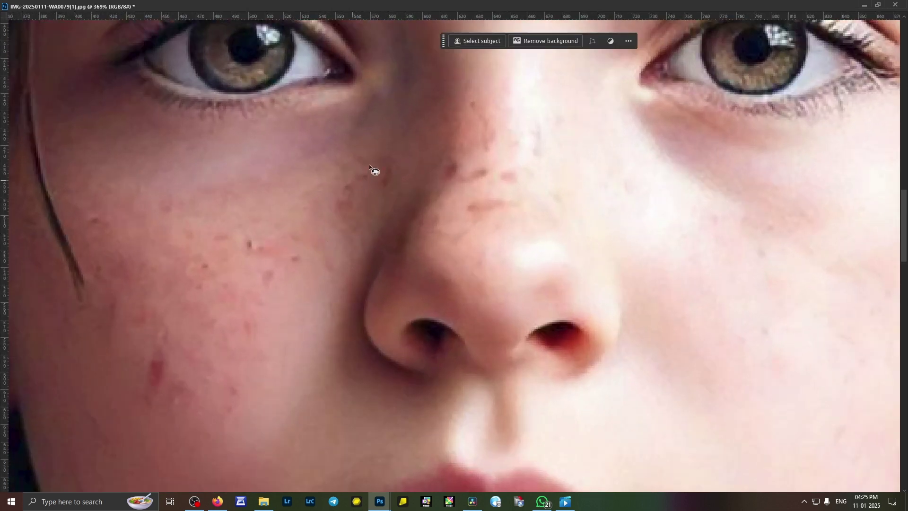
Patch the whole group of marks beside the nose with nearby left-hand cheek skin and deselect
mouse_move(370, 165)
left_mouse_down()
mouse_move(360, 182)
mouse_move(368, 169)
mouse_move(367, 189)
mouse_move(396, 177)
mouse_move(347, 183)
mouse_move(361, 187)
mouse_move(330, 211)
left_mouse_up()
key("ctrl+d")
key("ctrl+d")
key("ctrl+d")
Patch the dark dot and the small red spots on the inner left-hand cheek with neighbouring skin
mouse_move(260, 232)
left_mouse_down()
mouse_move(257, 246)
mouse_move(309, 260)
mouse_move(290, 236)
left_mouse_up()
key("ctrl+d")
mouse_move(294, 253)
left_mouse_down()
mouse_move(262, 234)
mouse_move(297, 269)
mouse_move(255, 229)
left_mouse_up()
left_click_drag(271, 248, 274, 229)
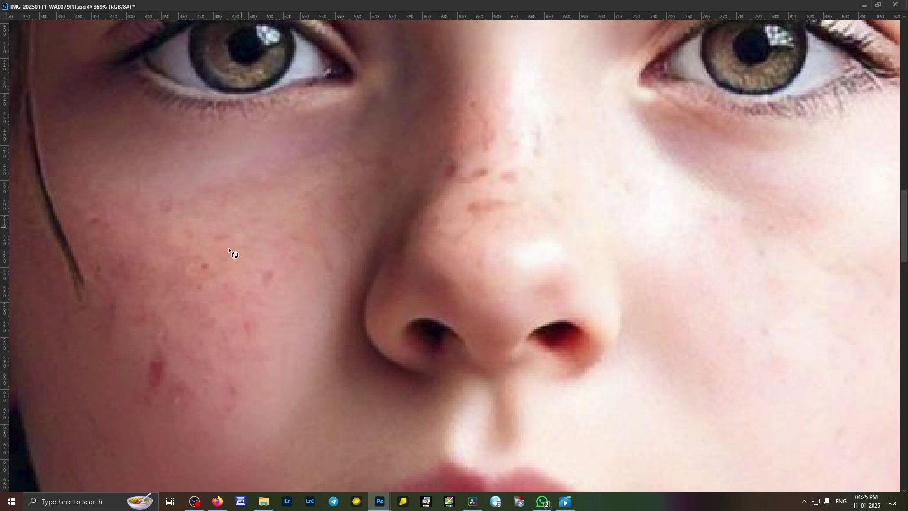
left_click_drag(228, 248, 292, 259)
mouse_move(284, 269)
left_mouse_down()
mouse_move(284, 297)
mouse_move(270, 316)
left_mouse_up()
left_click_drag(268, 323, 271, 355)
Patch the large red blemish and the spots around it on the lower left-hand cheek
mouse_move(137, 334)
left_mouse_down()
mouse_move(112, 376)
mouse_move(182, 343)
left_mouse_up()
left_click_drag(166, 381, 190, 420)
mouse_move(235, 370)
left_mouse_down()
mouse_move(223, 390)
mouse_move(255, 396)
left_mouse_up()
left_click_drag(240, 398, 250, 422)
Patch the marks near the loose hair strand and the freckles in the middle of the left-hand cheek
mouse_move(124, 249)
left_mouse_down()
mouse_move(133, 302)
mouse_move(127, 264)
left_mouse_up()
left_click_drag(113, 276, 114, 309)
mouse_move(183, 252)
left_mouse_down()
mouse_move(228, 253)
mouse_move(187, 251)
left_mouse_up()
left_click_drag(203, 270, 177, 314)
left_click_drag(195, 307, 238, 286)
Patch the dark and red marks along the bridge of the nose with nearby skin and deselect
mouse_move(453, 154)
left_mouse_down()
mouse_move(504, 172)
mouse_move(460, 155)
left_mouse_up()
mouse_move(472, 171)
left_mouse_down()
mouse_move(472, 127)
mouse_move(503, 238)
mouse_move(474, 191)
mouse_move(474, 203)
left_mouse_up()
mouse_move(495, 202)
left_mouse_down()
mouse_move(526, 125)
mouse_move(471, 137)
mouse_move(489, 124)
left_mouse_up()
left_click_drag(502, 138, 502, 174)
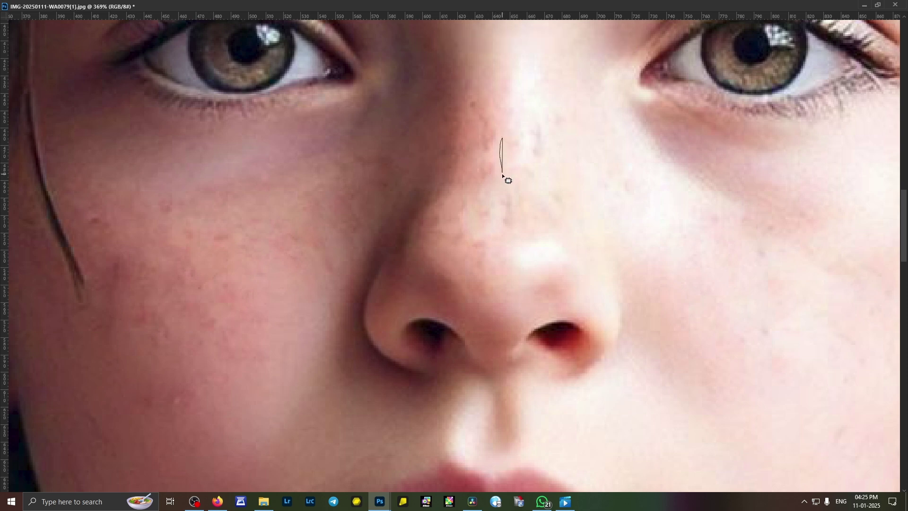
left_click_drag(486, 111, 475, 179)
mouse_move(474, 100)
left_mouse_down()
mouse_move(494, 87)
mouse_move(468, 99)
mouse_move(491, 107)
mouse_move(501, 125)
left_mouse_up()
left_click_drag(477, 138, 486, 161)
key("ctrl+d")
Patch the faint spots beside the loose hair strand and under the eye on the left-hand cheek
scroll(506, 157, "down", 7)
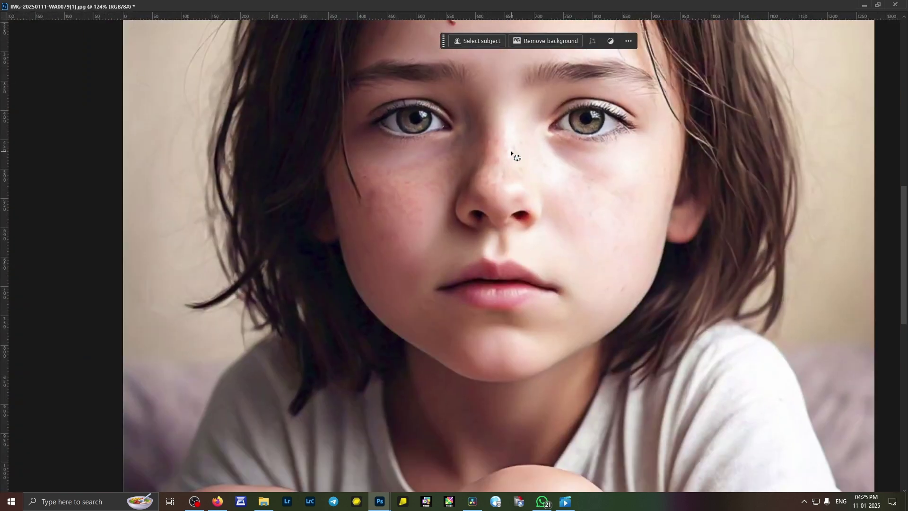
scroll(512, 157, "up", 4)
scroll(289, 245, "up", 1)
mouse_move(275, 231)
left_mouse_down()
mouse_move(290, 200)
mouse_move(237, 212)
mouse_move(305, 222)
left_mouse_up()
key("ctrl+d")
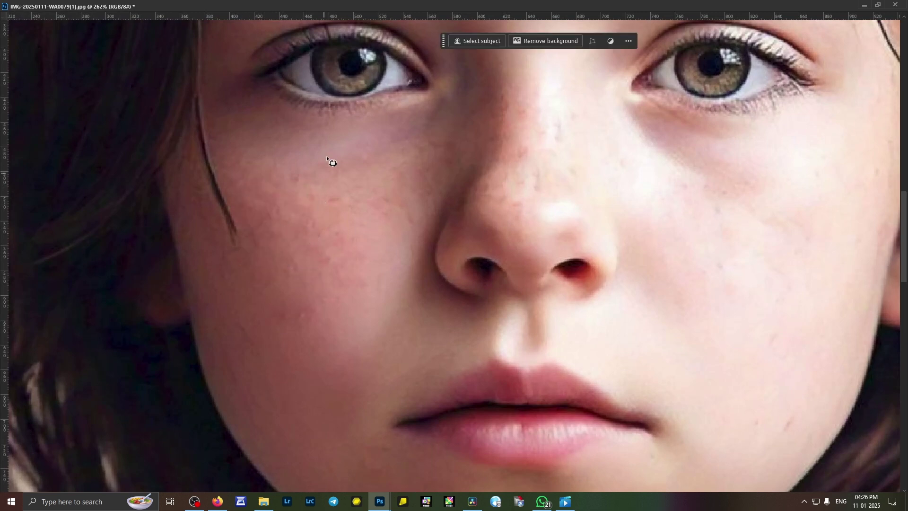
mouse_move(321, 159)
left_mouse_down()
mouse_move(319, 212)
mouse_move(347, 169)
left_mouse_up()
key("ctrl+d")
Patch the remaining faint blemish on the lower left-hand cheek and deselect
left_click_drag(289, 306, 303, 331)
mouse_move(305, 308)
left_mouse_down()
mouse_move(271, 320)
mouse_move(303, 308)
mouse_move(308, 322)
left_mouse_up()
key("ctrl+d")
key("ctrl+d")
Outline and patch the spots across the forehead with the Patch tool and deselect
scroll(384, 245, "down", 5)
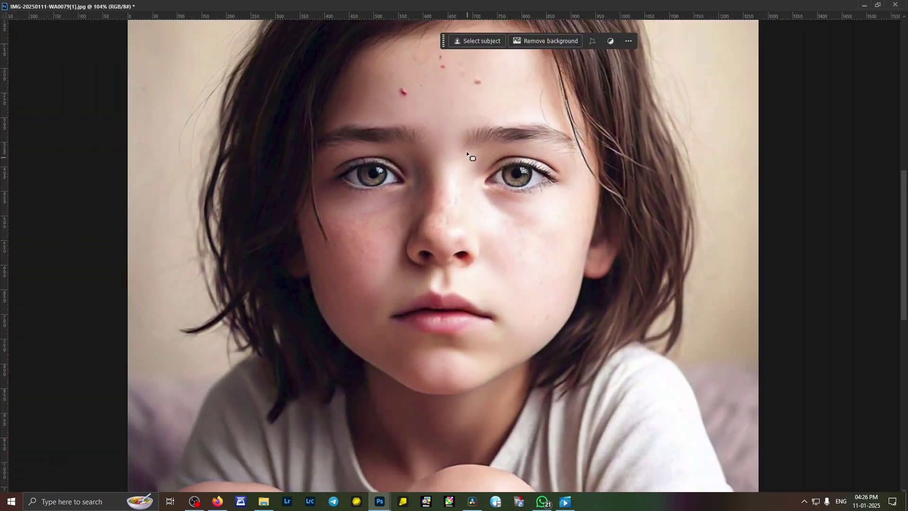
left_click_drag(465, 145, 502, 318)
scroll(503, 317, "up", 2)
scroll(510, 228, "up", 3)
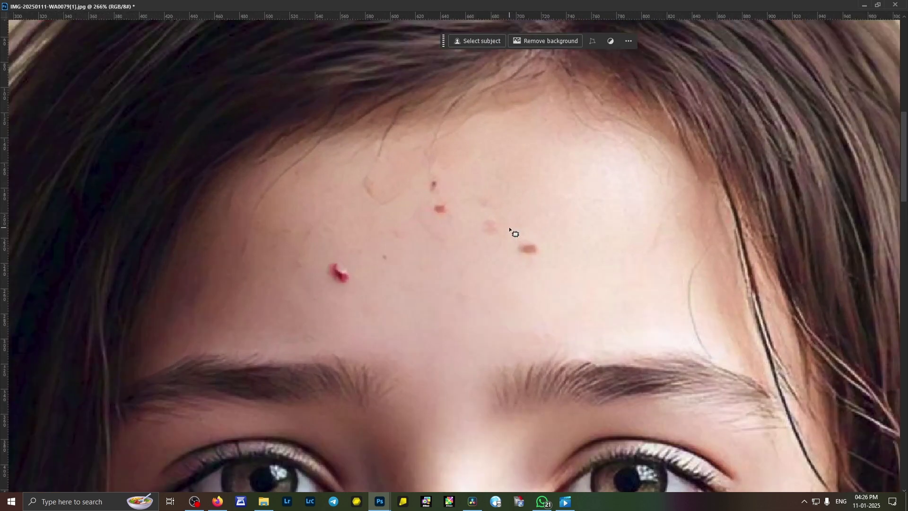
mouse_move(533, 228)
left_mouse_down()
mouse_move(522, 256)
mouse_move(509, 232)
mouse_move(543, 255)
mouse_move(536, 250)
left_mouse_up()
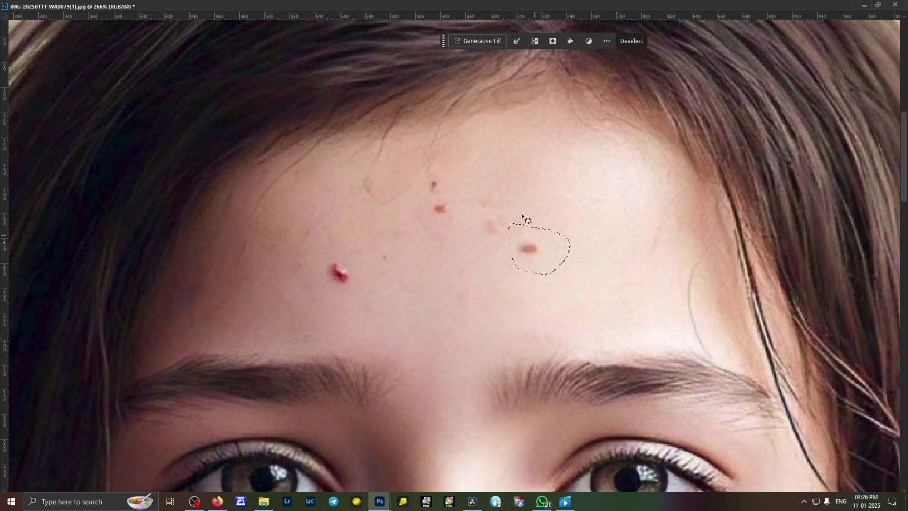
left_click(496, 215)
mouse_move(383, 248)
left_mouse_down()
mouse_move(387, 261)
mouse_move(419, 266)
mouse_move(416, 253)
left_mouse_up()
left_click_drag(399, 260, 422, 300)
mouse_move(478, 224)
left_mouse_down()
mouse_move(492, 208)
mouse_move(480, 219)
left_mouse_up()
mouse_move(488, 228)
left_mouse_down()
mouse_move(473, 256)
mouse_move(446, 125)
mouse_move(454, 54)
left_mouse_up()
key("ctrl+d")
scroll(393, 296, "down", 1)
left_click_drag(509, 348, 564, 239)
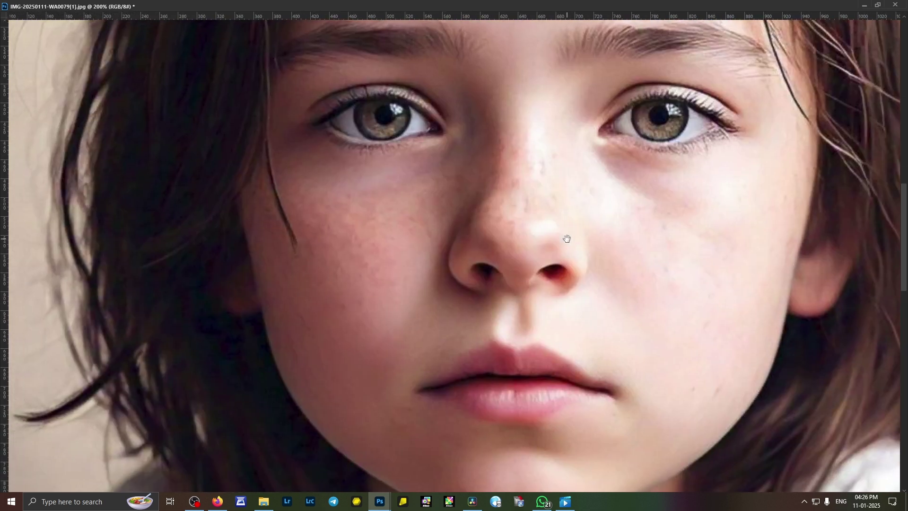
Patch the brown spot on the right-hand side of the forehead with clean skin
mouse_move(541, 190)
left_mouse_down()
mouse_move(507, 214)
mouse_move(550, 174)
mouse_move(534, 162)
mouse_move(509, 208)
mouse_move(493, 367)
mouse_move(495, 358)
left_mouse_up()
key("ctrl+d")
key("ctrl+d")
key("ctrl+d")
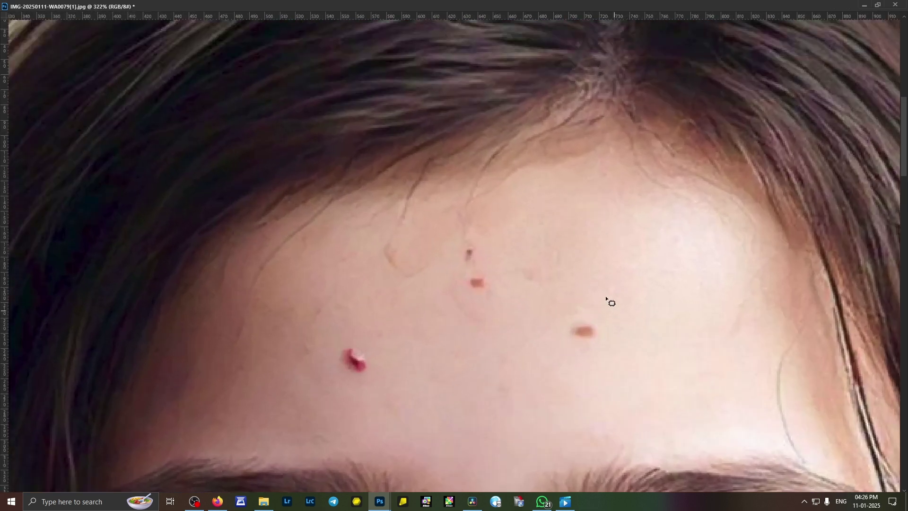
left_click_drag(608, 299, 591, 339)
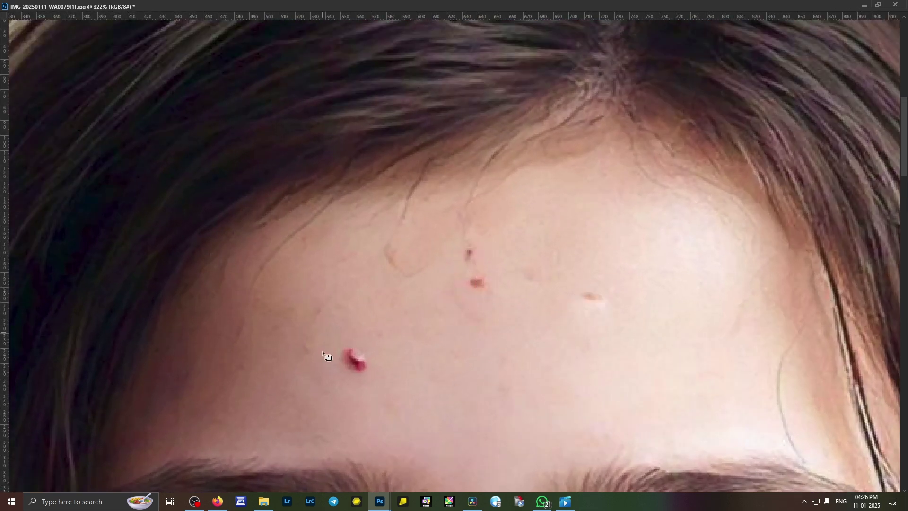
Patch the large red blemish and the two small marks near the middle of the forehead, and deselect
mouse_move(322, 350)
left_mouse_down()
mouse_move(352, 355)
mouse_move(376, 384)
left_mouse_up()
mouse_move(476, 258)
left_mouse_down()
mouse_move(457, 276)
mouse_move(466, 289)
left_mouse_up()
left_click_drag(475, 280, 480, 342)
key("ctrl+d")
Patch the remaining faint traces on the right-hand half of the forehead and deselect
mouse_move(554, 273)
left_mouse_down()
mouse_move(615, 297)
mouse_move(574, 275)
left_mouse_up()
left_click_drag(591, 298, 566, 346)
key("ctrl+d")
scroll(568, 347, "down", 3)
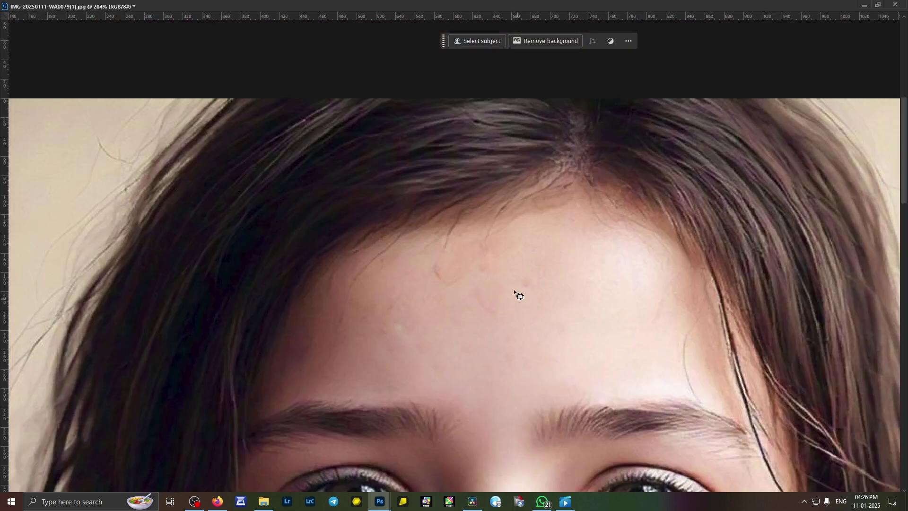
mouse_move(497, 264)
left_mouse_down()
mouse_move(441, 278)
mouse_move(433, 308)
mouse_move(494, 309)
left_mouse_up()
scroll(515, 307, "down", 5)
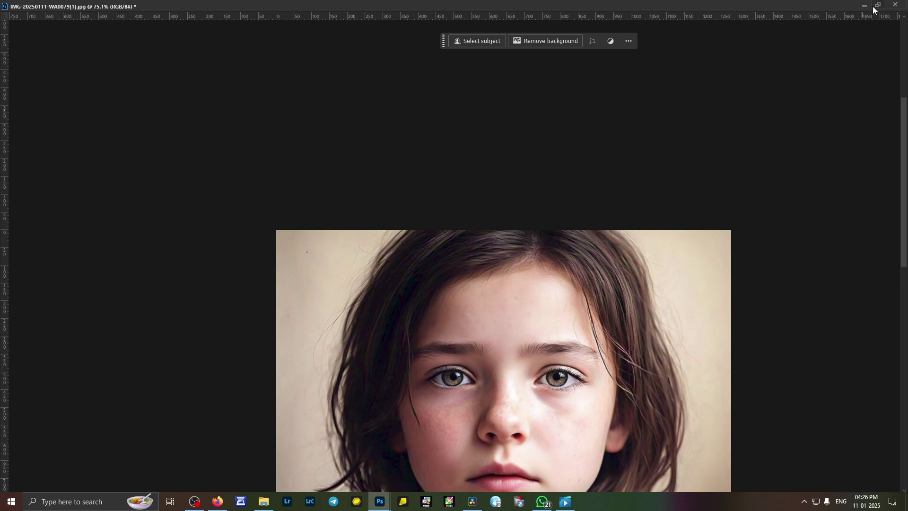
Compare the retouched portrait with its originally opened state in the history, return to the latest state and examine the whole picture
left_click(874, 6)
scroll(62, 303, "down", 2)
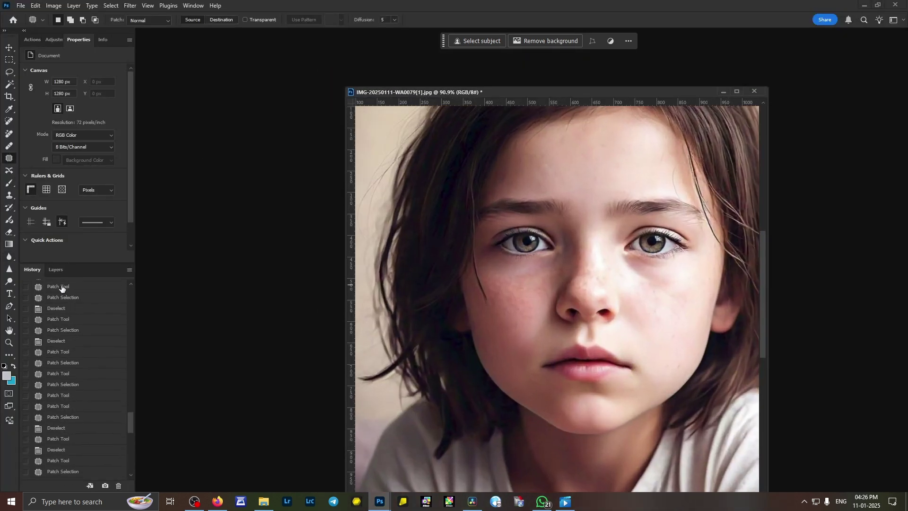
scroll(61, 288, "up", 5)
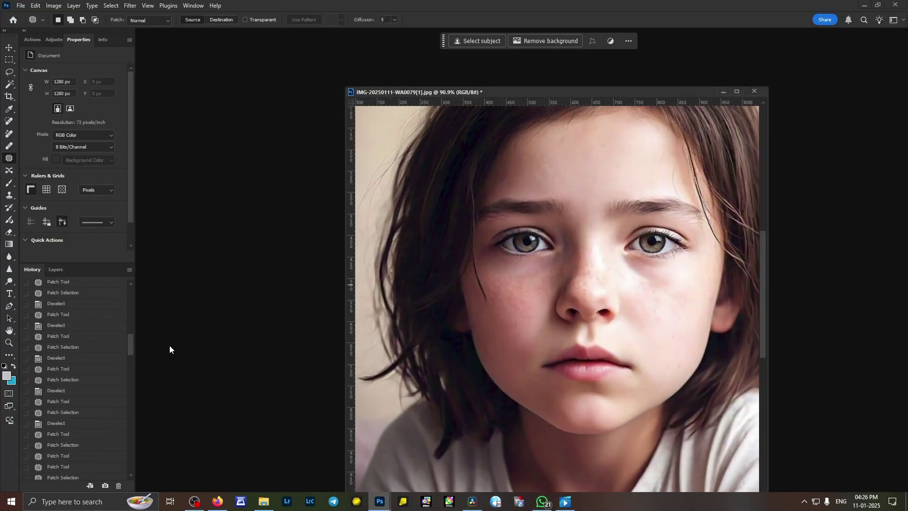
left_click_drag(131, 340, 129, 265)
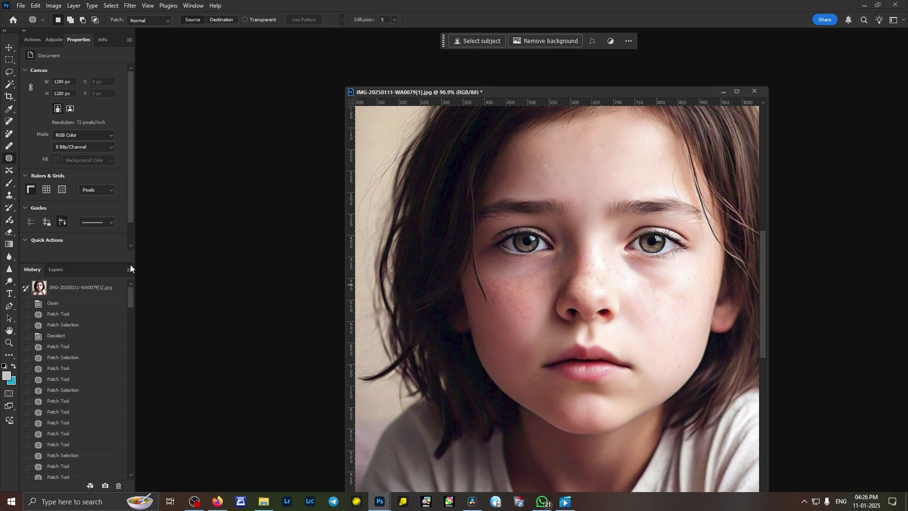
left_click(81, 303)
left_click(85, 292)
scroll(79, 401, "down", 5)
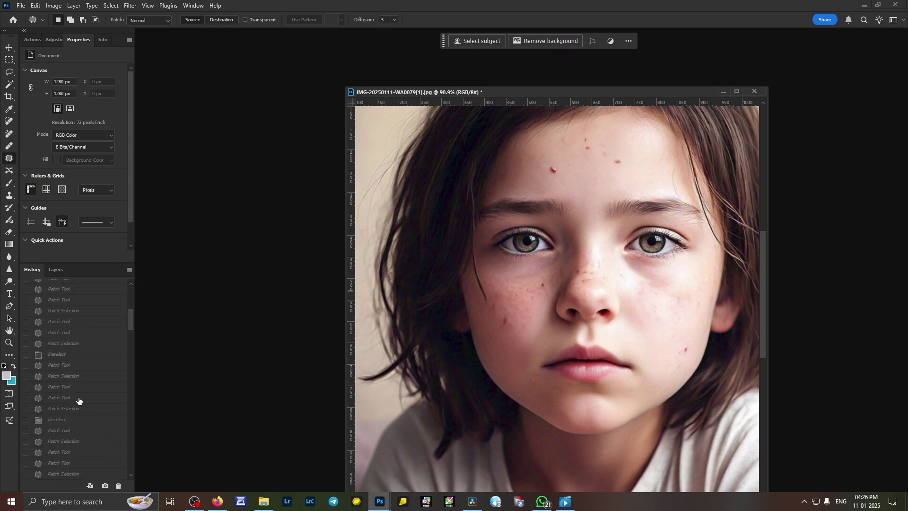
key("ctrl+z")
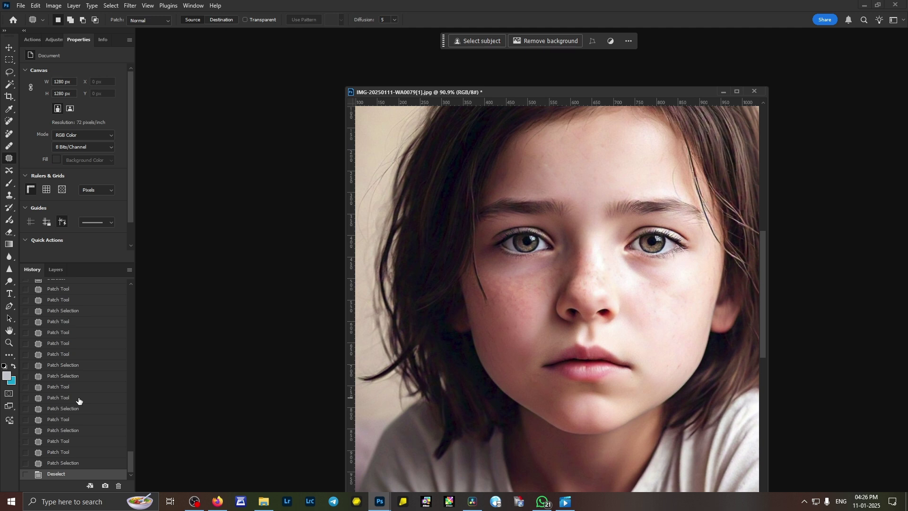
scroll(571, 334, "down", 4)
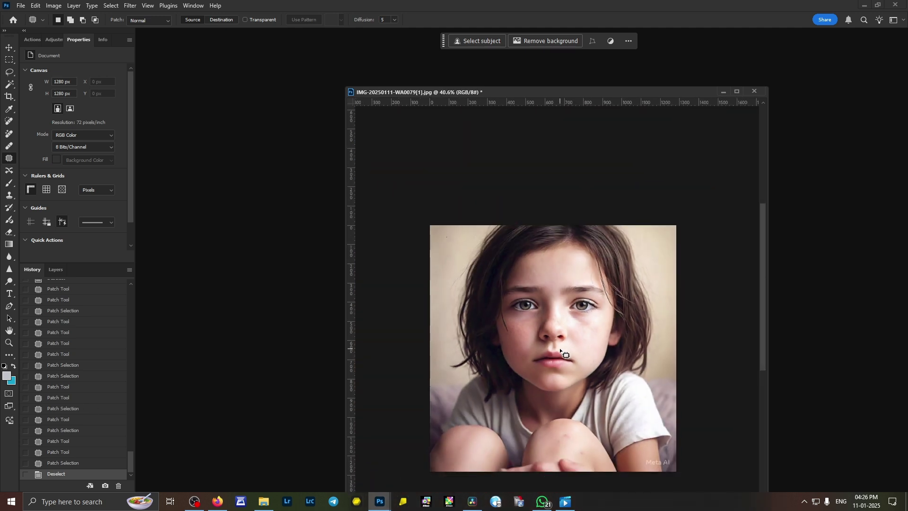
scroll(571, 333, "up", 2)
scroll(571, 334, "up", 2)
scroll(571, 334, "down", 1)
scroll(571, 334, "up", 3)
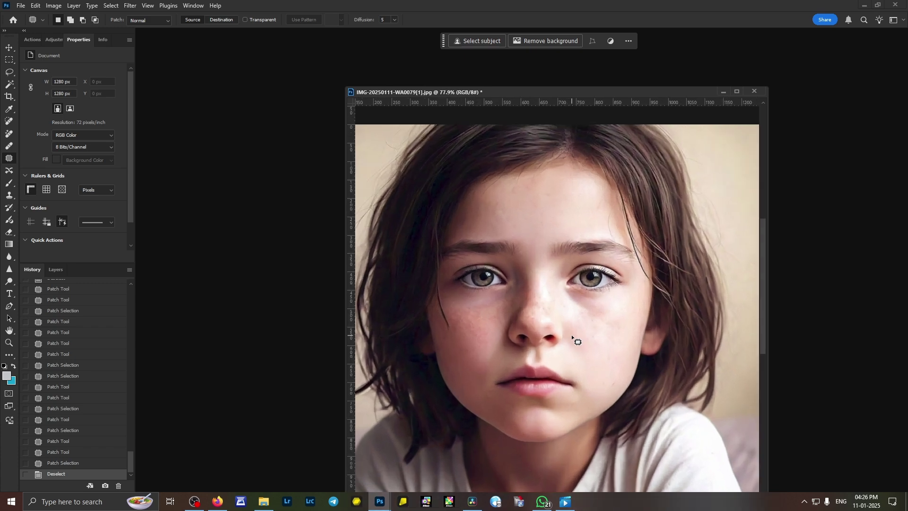
scroll(571, 334, "down", 5)
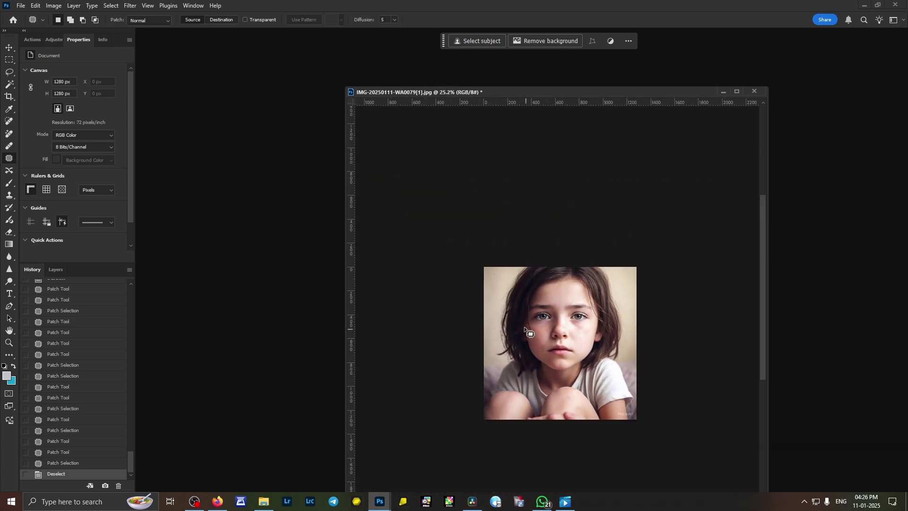
Patch the marks on the raised knee with nearby clean skin and deselect
scroll(532, 320, "up", 3)
scroll(532, 320, "up", 3)
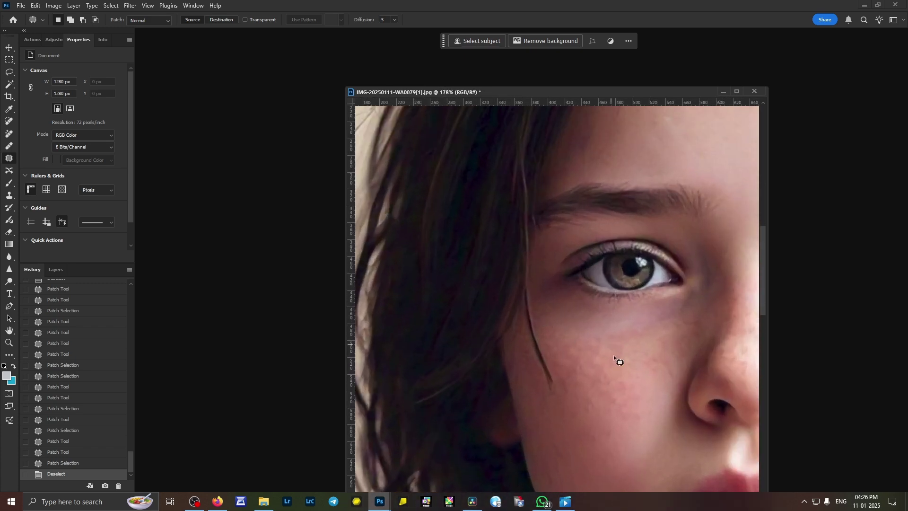
left_click_drag(614, 354, 524, 31)
left_click_drag(673, 330, 571, 287)
mouse_move(557, 256)
left_mouse_down()
mouse_move(549, 257)
mouse_move(557, 258)
left_mouse_up()
mouse_move(548, 268)
left_mouse_down()
mouse_move(552, 293)
mouse_move(524, 287)
mouse_move(548, 267)
left_mouse_up()
left_click(558, 283)
left_click_drag(538, 286, 546, 305)
left_click(567, 272)
left_click_drag(568, 271, 569, 274)
mouse_move(560, 277)
left_mouse_down()
mouse_move(566, 305)
mouse_move(603, 306)
left_mouse_up()
left_click_drag(588, 314, 565, 304)
key("ctrl+d")
Outline the dark loose hair strand on the left-hand cheek, patch it with cheek skin and deselect
left_click_drag(507, 260, 701, 502)
mouse_move(590, 189)
left_mouse_down()
mouse_move(568, 170)
mouse_move(561, 182)
mouse_move(593, 241)
left_mouse_up()
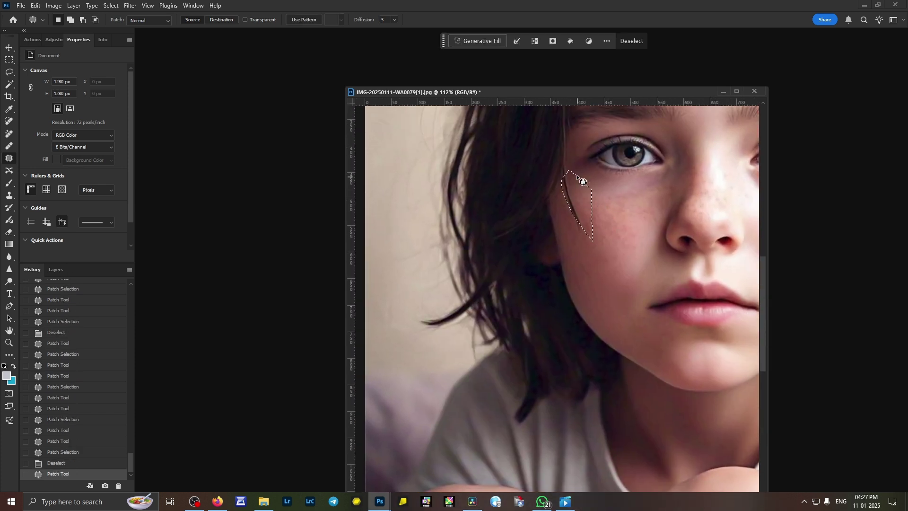
key("ctrl+d")
scroll(580, 158, "up", 5)
left_click_drag(538, 160, 531, 232)
mouse_move(578, 280)
left_mouse_down()
mouse_move(556, 222)
mouse_move(614, 262)
left_mouse_up()
key("ctrl+d")
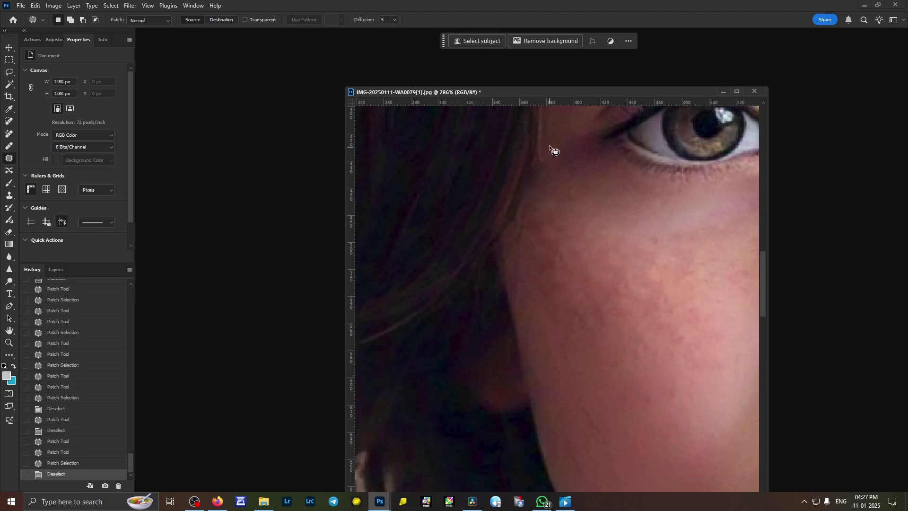
Patch the leftover end of the hair strand beside the outer corner of the left-hand eye and deselect
mouse_move(549, 146)
left_mouse_down()
mouse_move(537, 198)
mouse_move(547, 170)
left_mouse_up()
left_click_drag(540, 178, 552, 183)
key("ctrl+d")
scroll(575, 164, "down", 5)
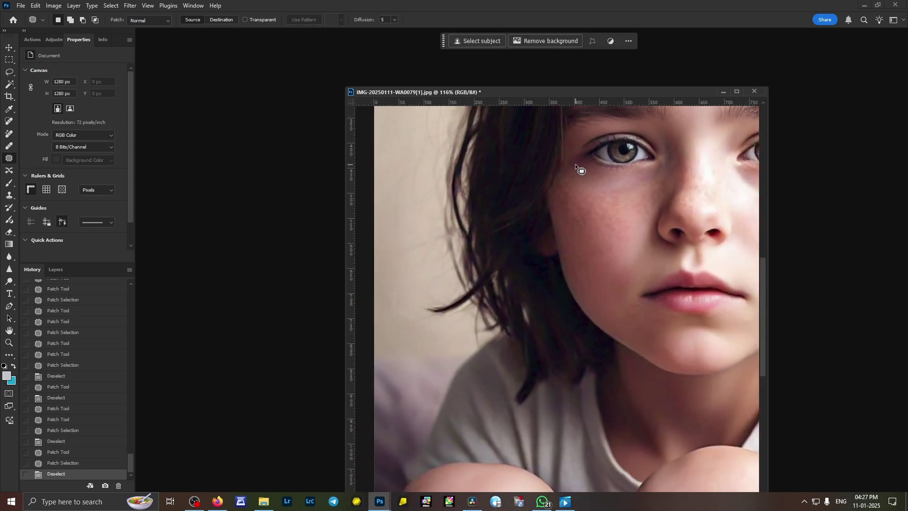
Patch the thin curved stray hair above the outer part of the right-hand eyebrow and deselect
scroll(575, 164, "down", 3)
scroll(662, 283, "up", 6)
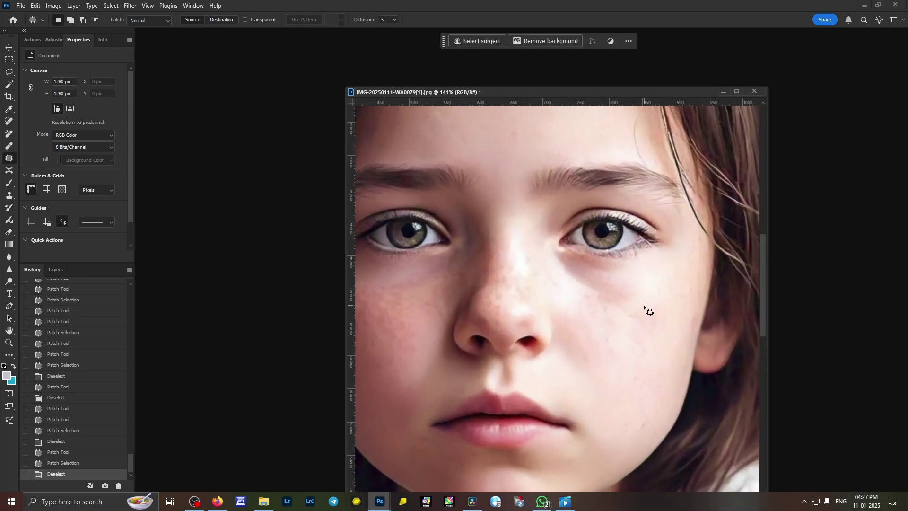
left_click_drag(457, 254, 568, 276)
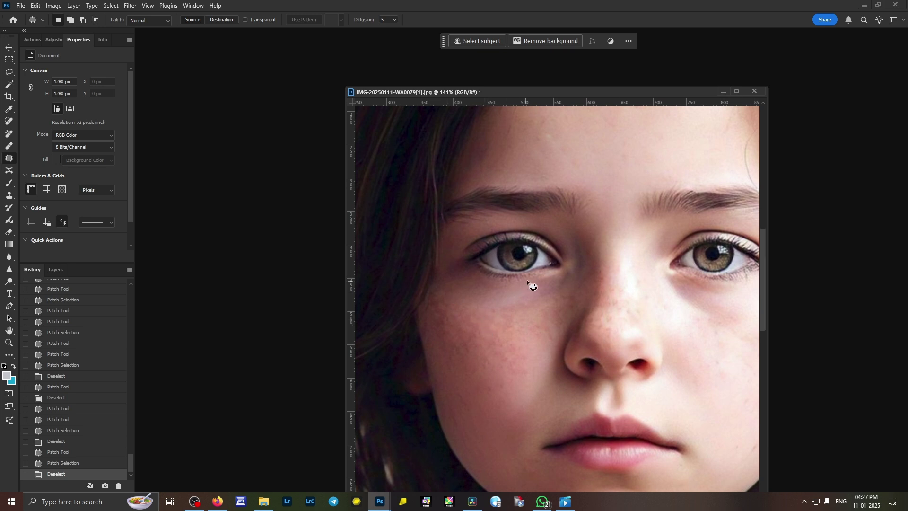
scroll(527, 279, "down", 3)
scroll(652, 223, "up", 1)
scroll(640, 229, "up", 5)
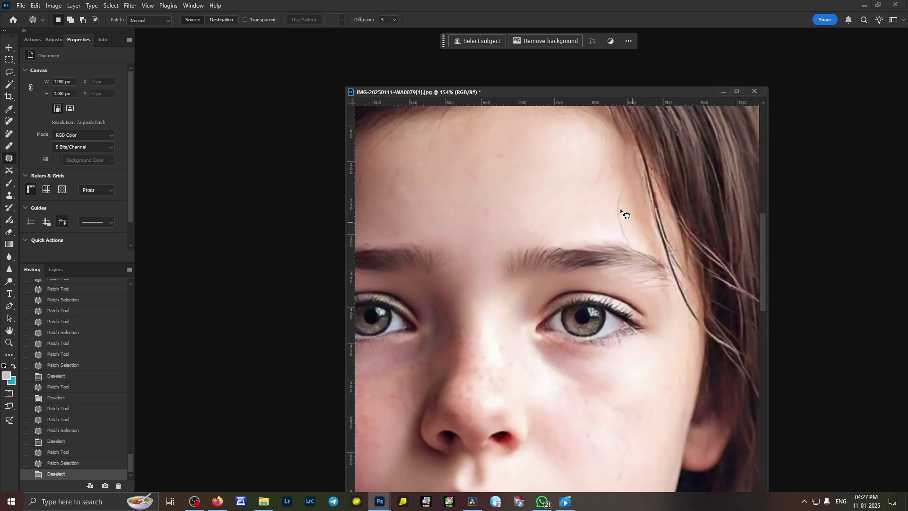
mouse_move(630, 176)
left_mouse_down()
mouse_move(613, 214)
mouse_move(633, 267)
mouse_move(641, 232)
left_mouse_up()
left_click_drag(620, 237, 592, 224)
key("ctrl+d")
Patch the remaining faint hair traces on the right-hand side of the forehead with nearby skin and deselect
mouse_move(636, 141)
left_mouse_down()
mouse_move(614, 174)
mouse_move(643, 172)
left_mouse_up()
mouse_move(622, 169)
left_mouse_down()
mouse_move(598, 177)
mouse_move(589, 144)
left_mouse_up()
key("ctrl+d")
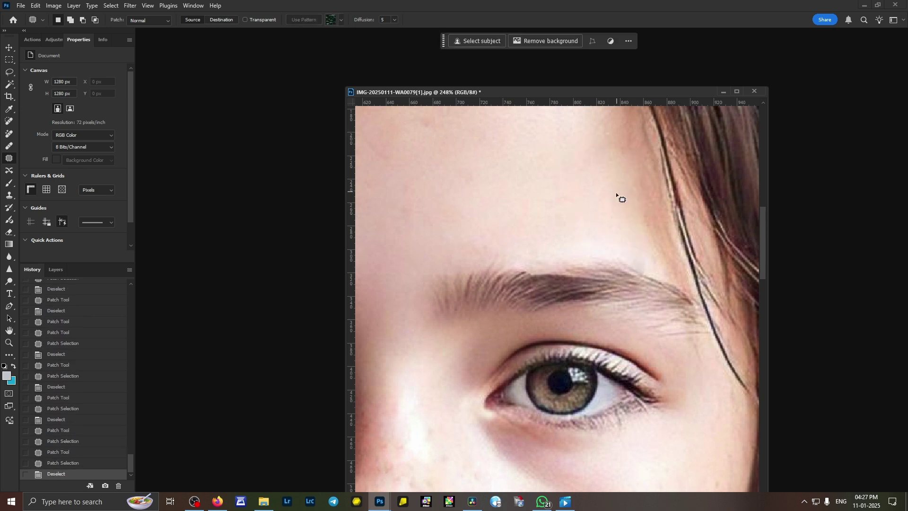
mouse_move(613, 204)
left_mouse_down()
mouse_move(657, 272)
mouse_move(615, 238)
mouse_move(635, 255)
mouse_move(638, 241)
left_mouse_up()
left_click_drag(635, 240, 605, 216)
key("ctrl+d")
scroll(605, 216, "down", 10)
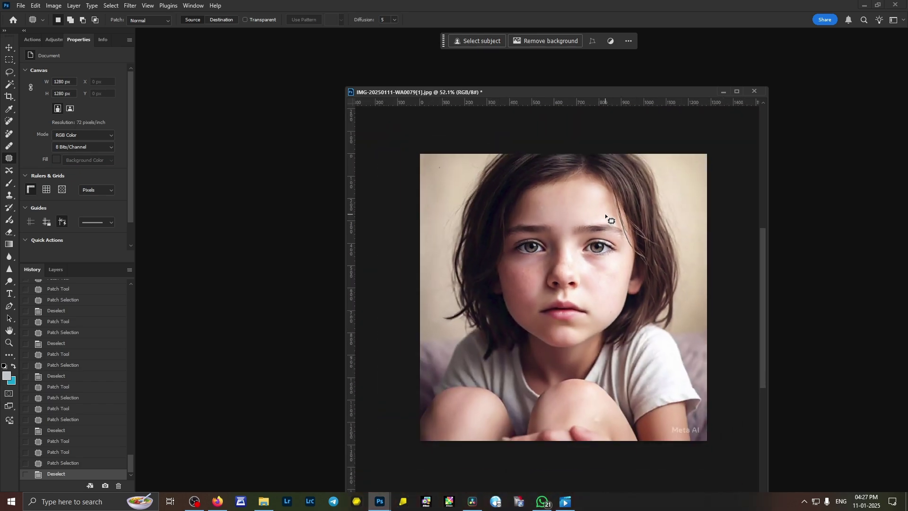